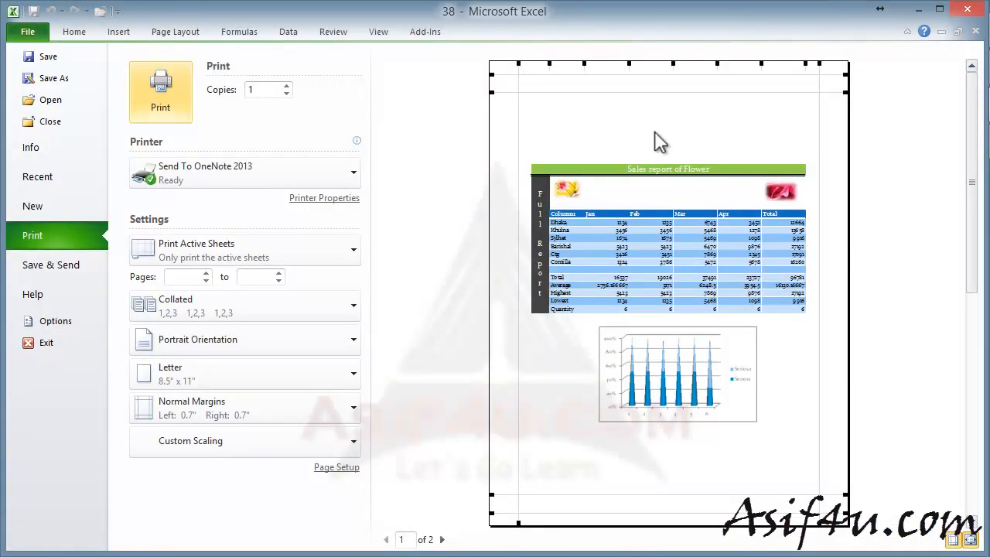
Hide the margin guides in the print preview and return to the worksheet
click(968, 539)
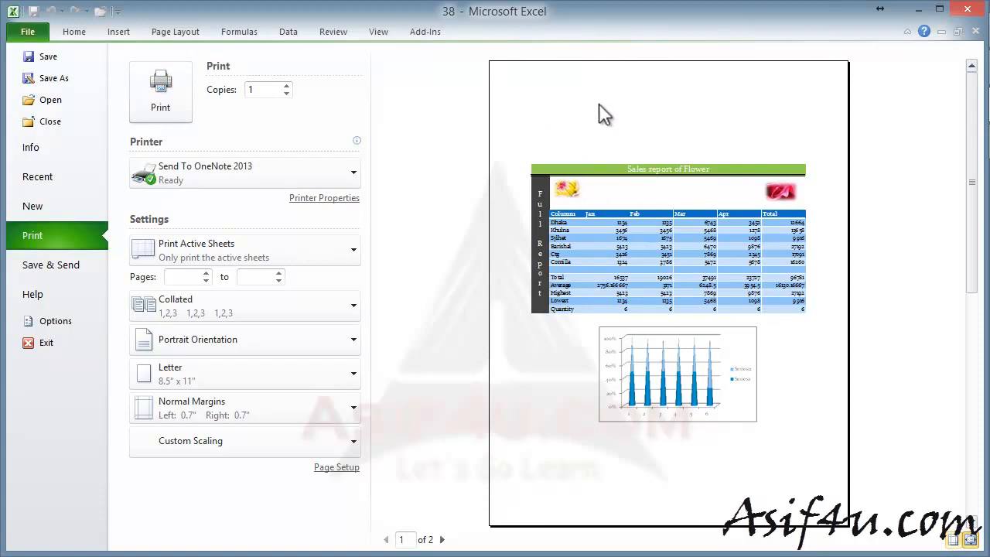
click(187, 33)
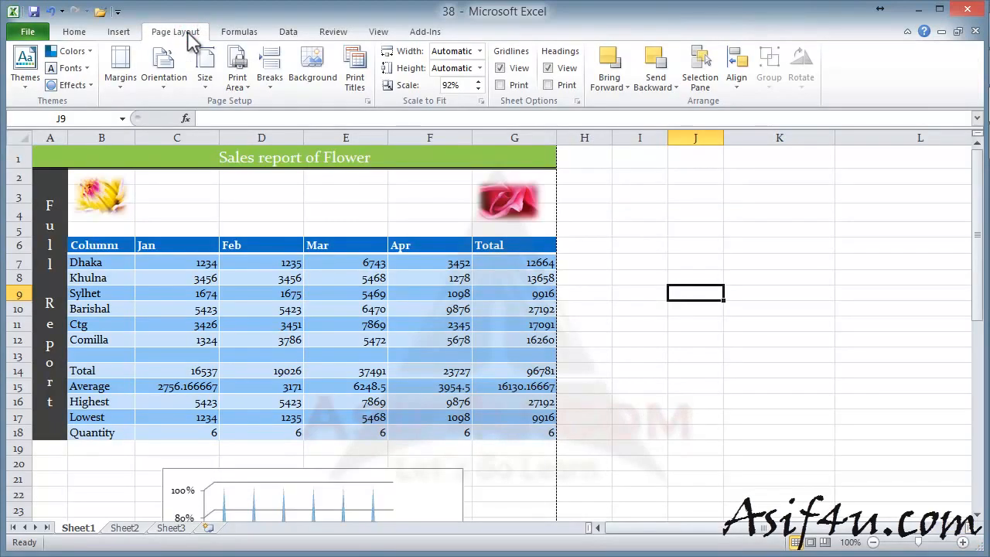
click(115, 30)
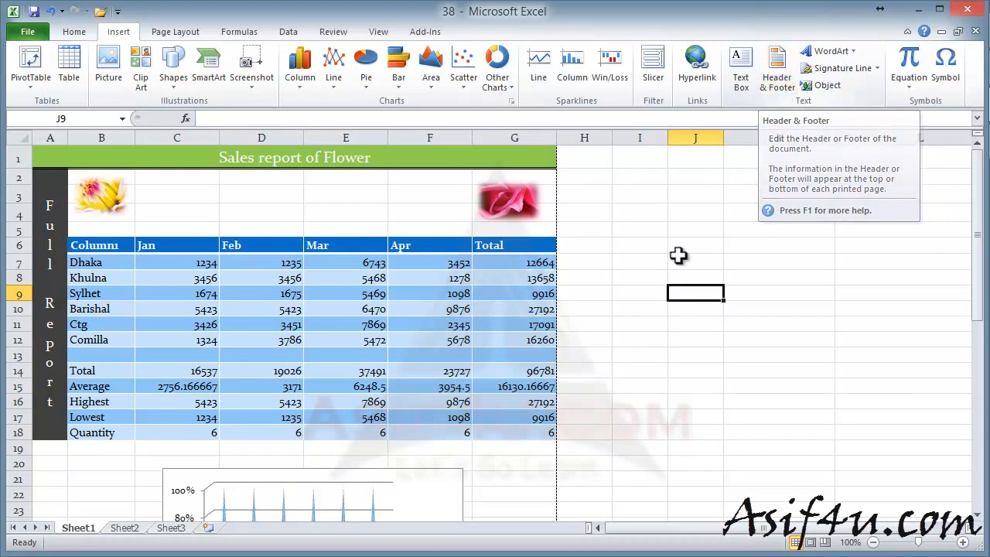
click(75, 31)
Switch Sheet1 to Page Layout view and zoom out to 60%
scroll(533, 362, down, 4)
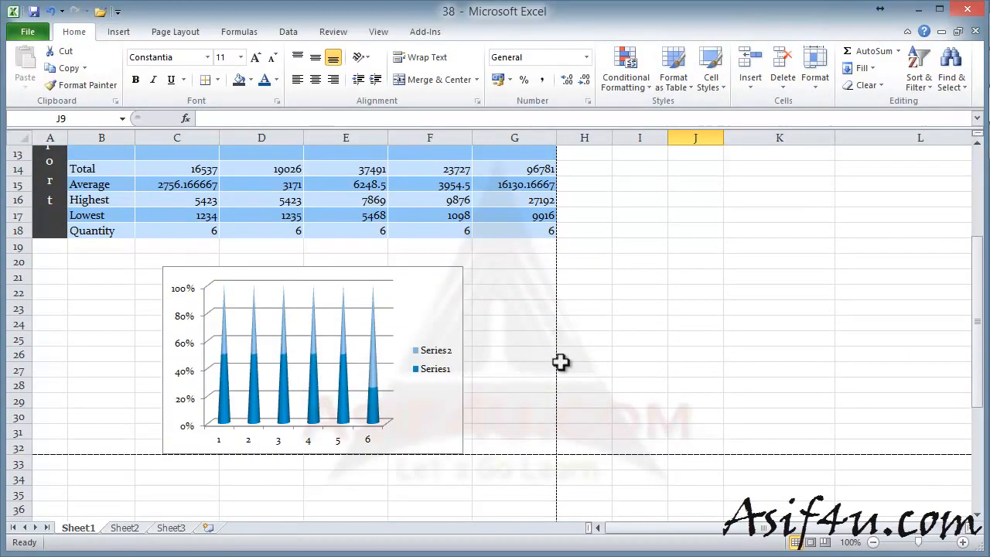
scroll(561, 362, up, 2)
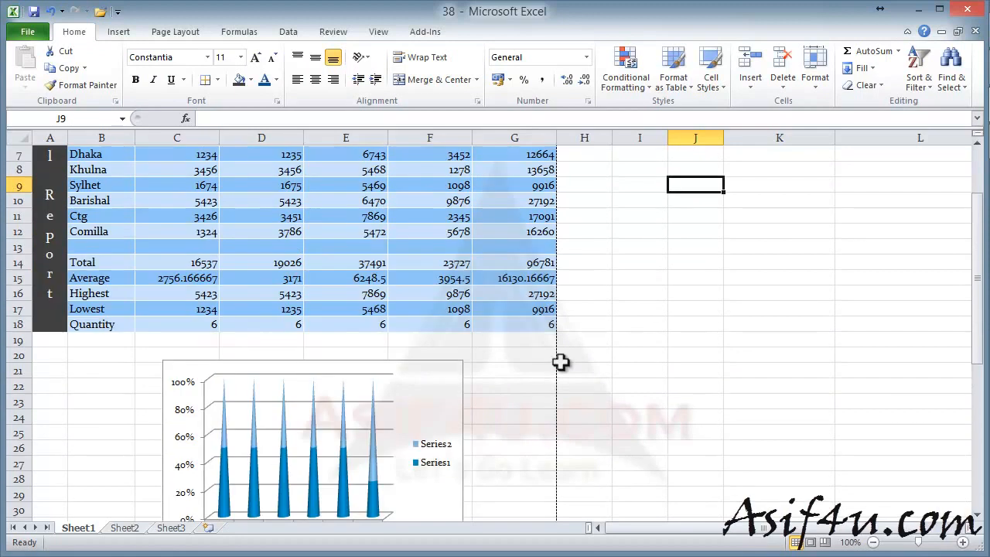
click(811, 543)
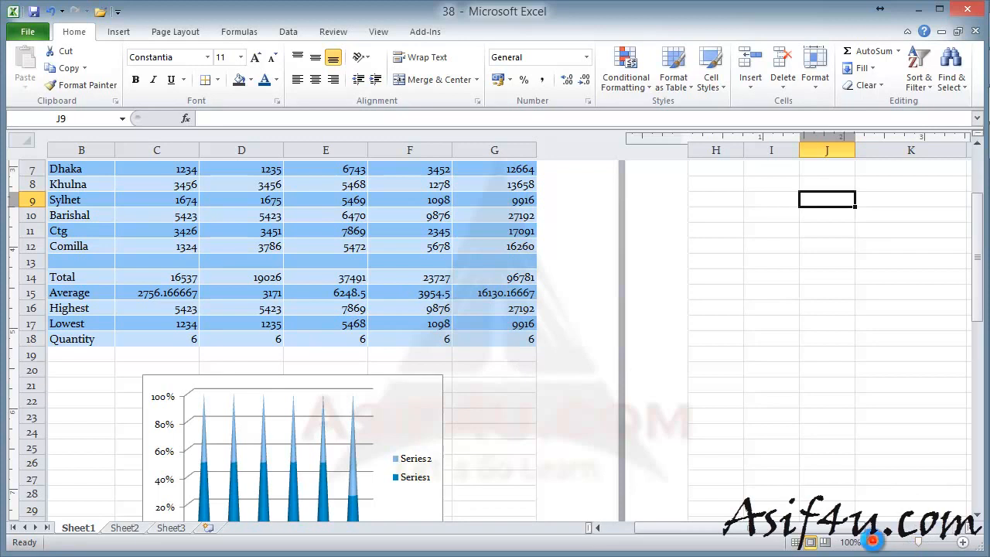
click(872, 542)
click(873, 543)
click(872, 542)
click(873, 543)
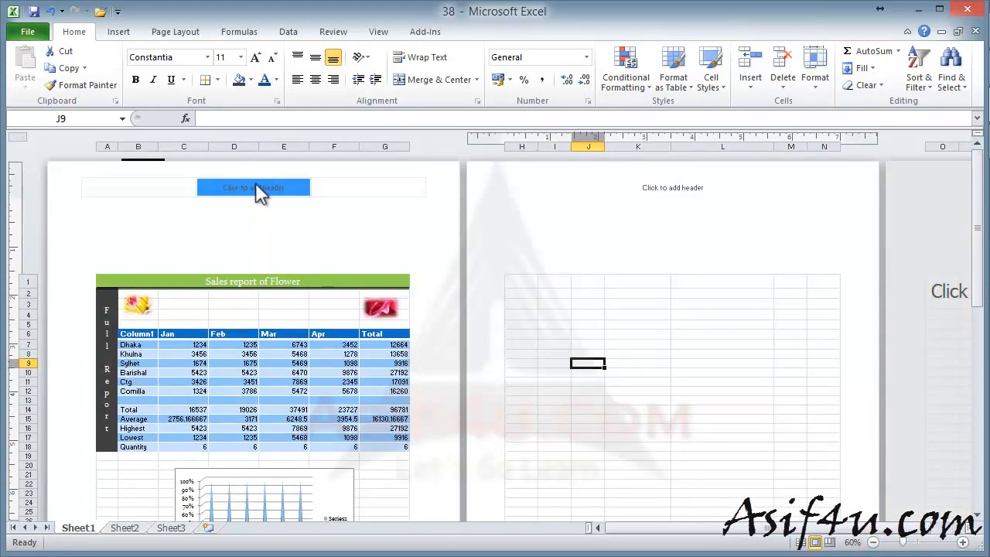
Fill the first page's left header section with the page number and page count as "&[Page] of &[Pages]"
scroll(263, 198, down, 9)
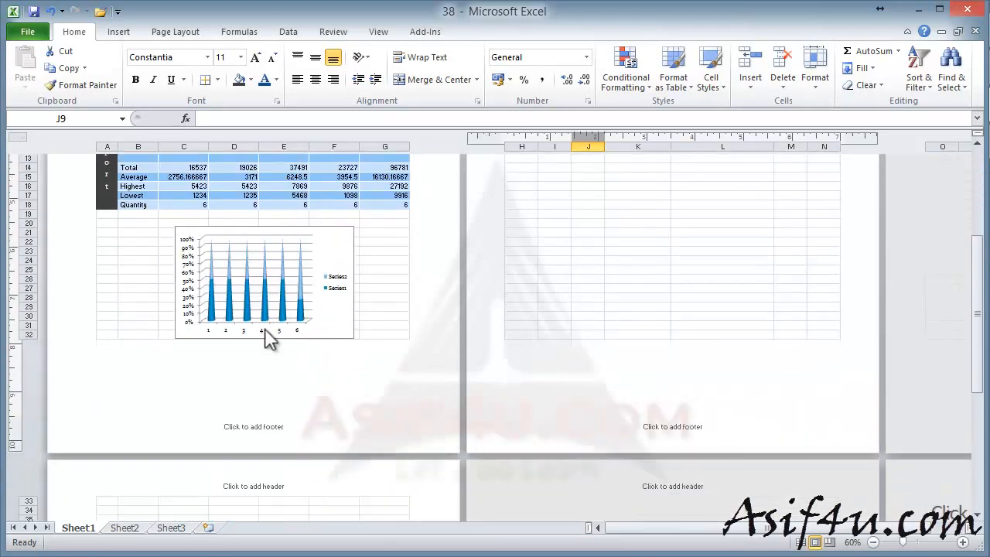
scroll(266, 338, up, 9)
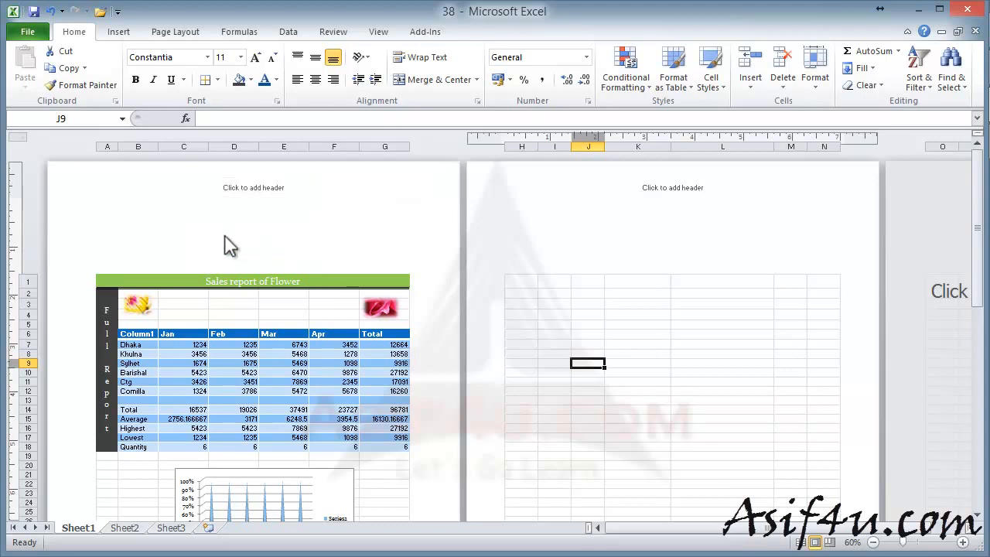
click(144, 188)
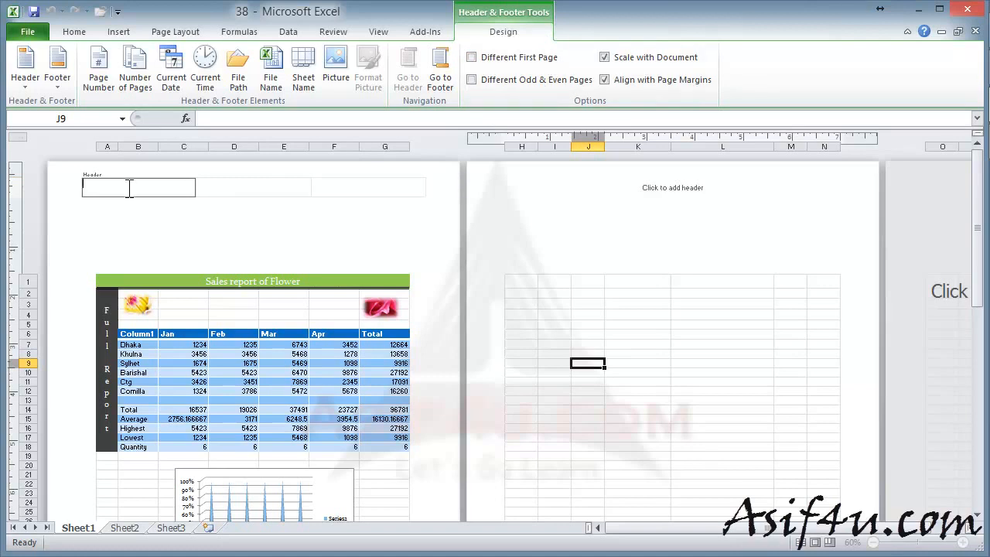
click(99, 78)
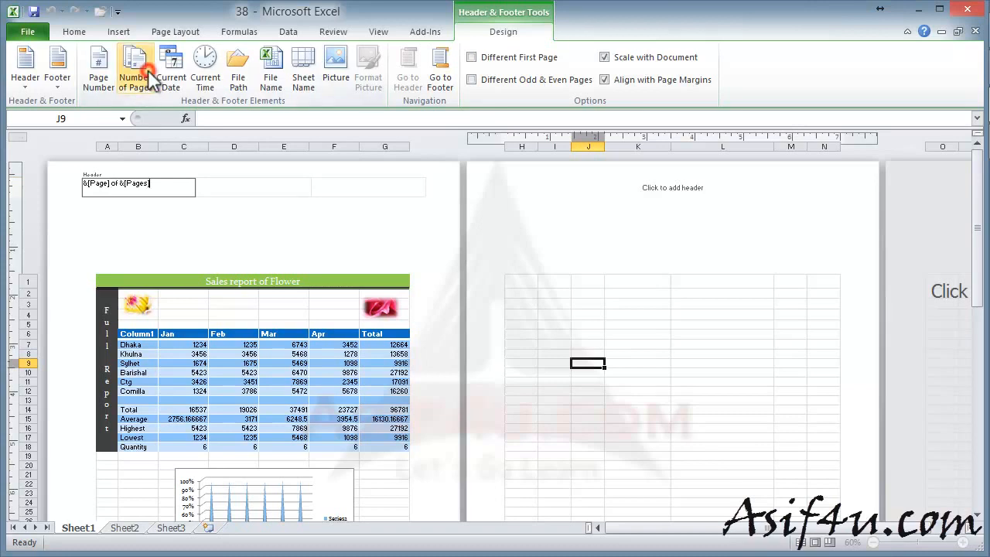
Insert the file name and, on a second line, the sheet name in the right header section
click(226, 188)
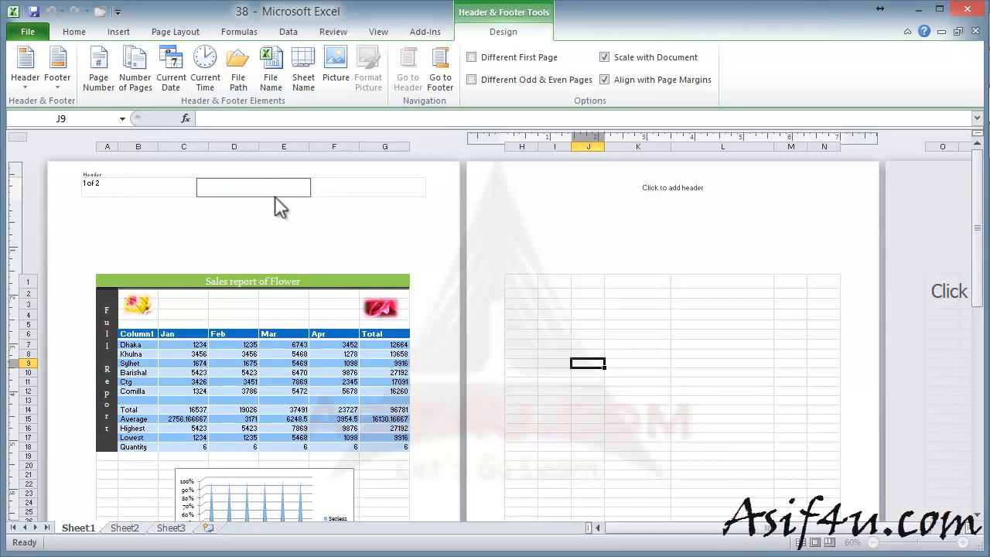
click(358, 189)
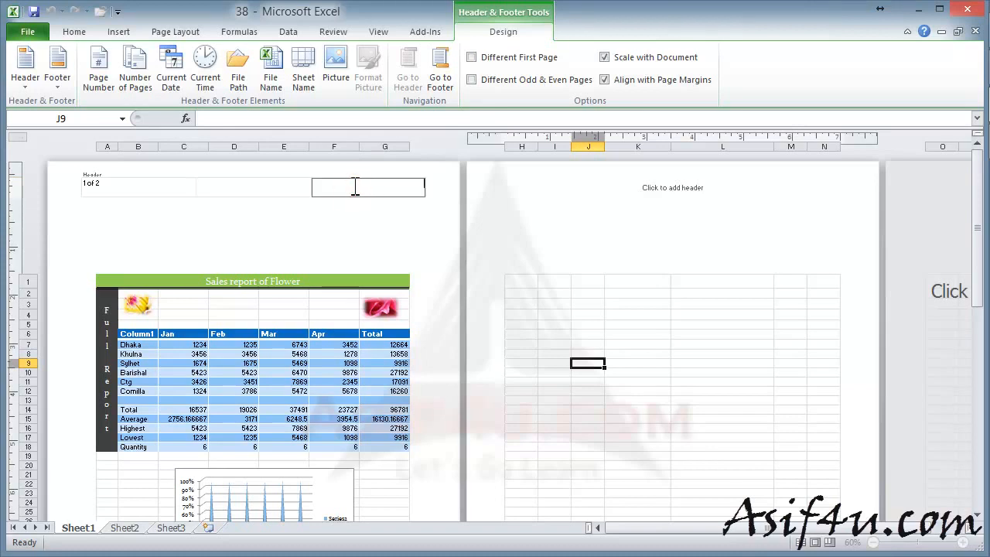
click(271, 73)
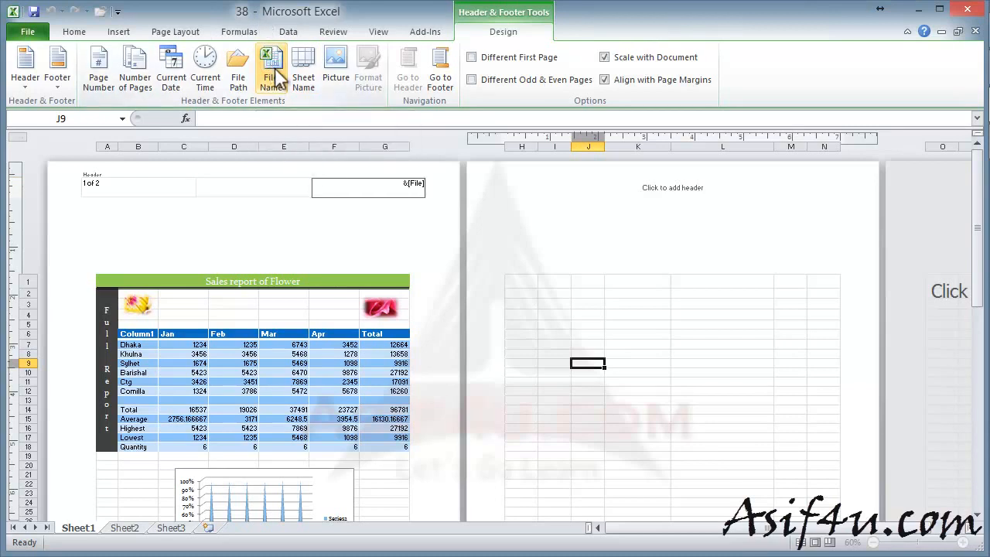
click(318, 76)
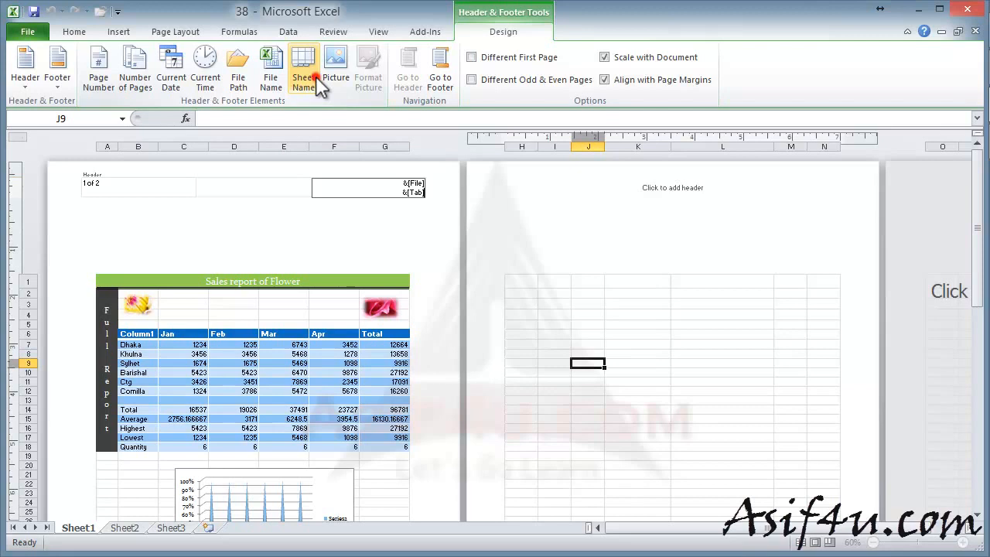
click(428, 222)
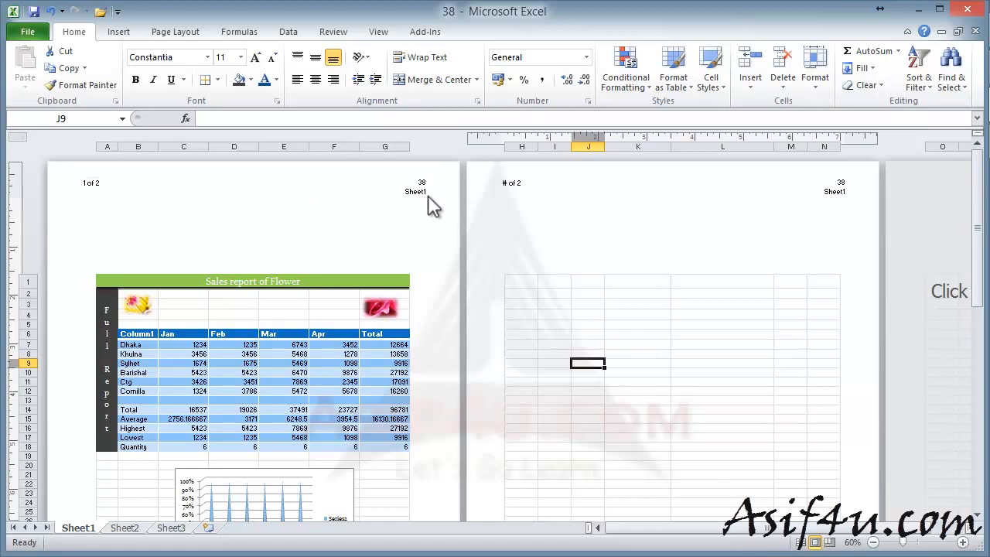
click(399, 190)
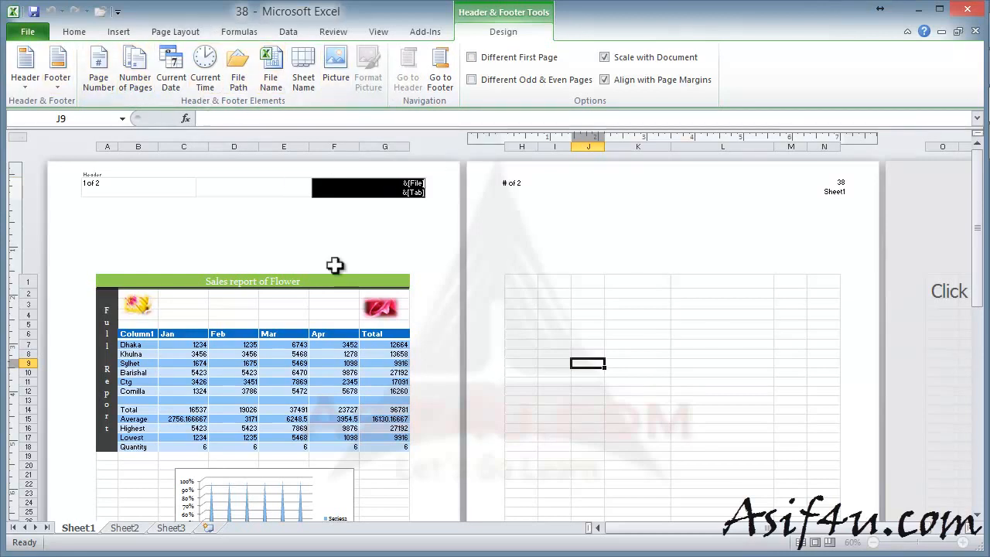
click(337, 226)
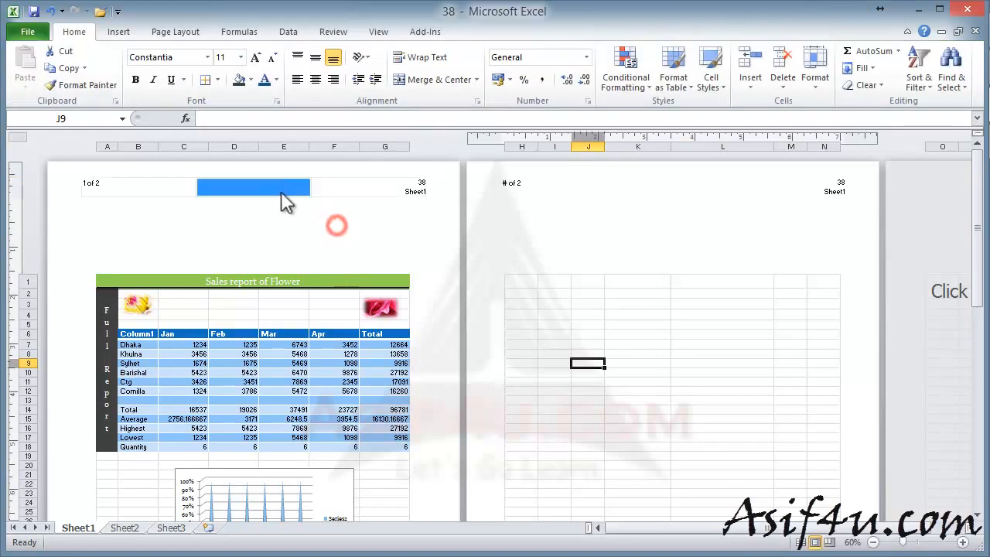
click(284, 186)
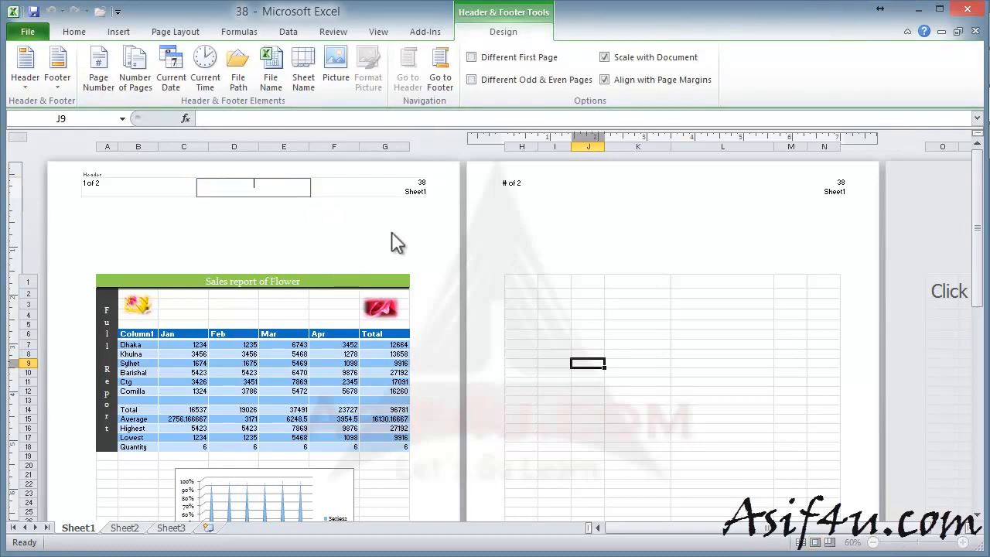
click(393, 228)
Insert the yellow and pink flower picture into the right footer section of the first page
scroll(436, 263, down, 5)
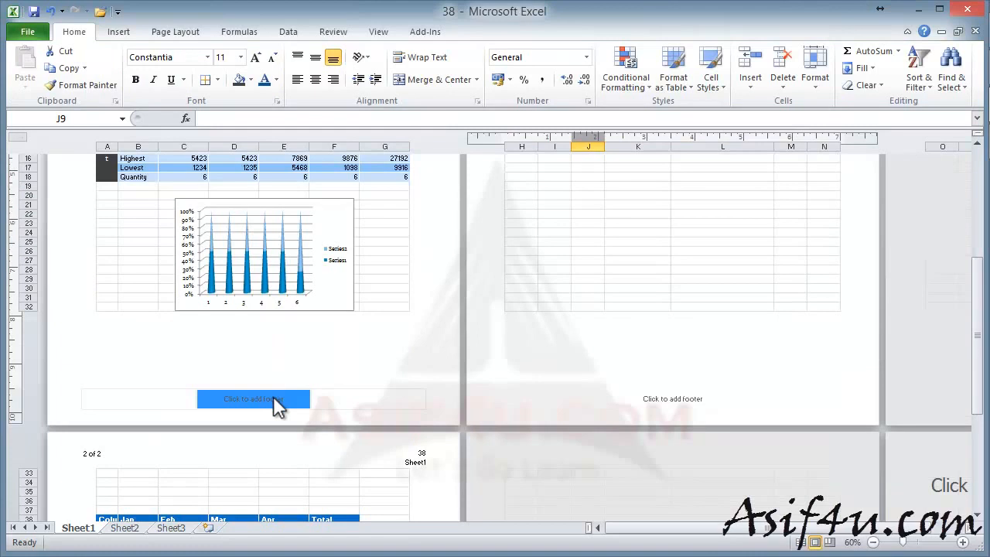
click(321, 400)
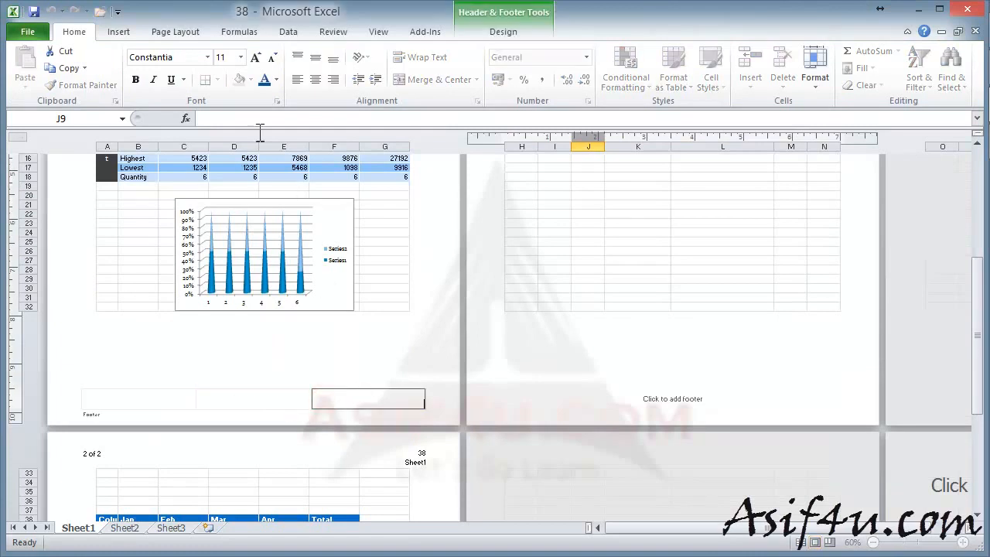
click(492, 31)
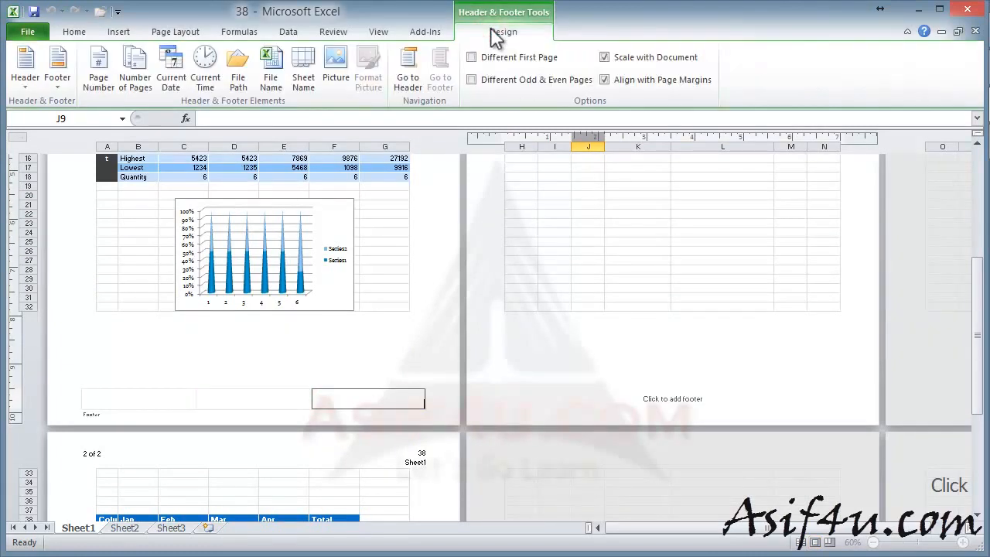
click(335, 82)
click(136, 142)
click(409, 348)
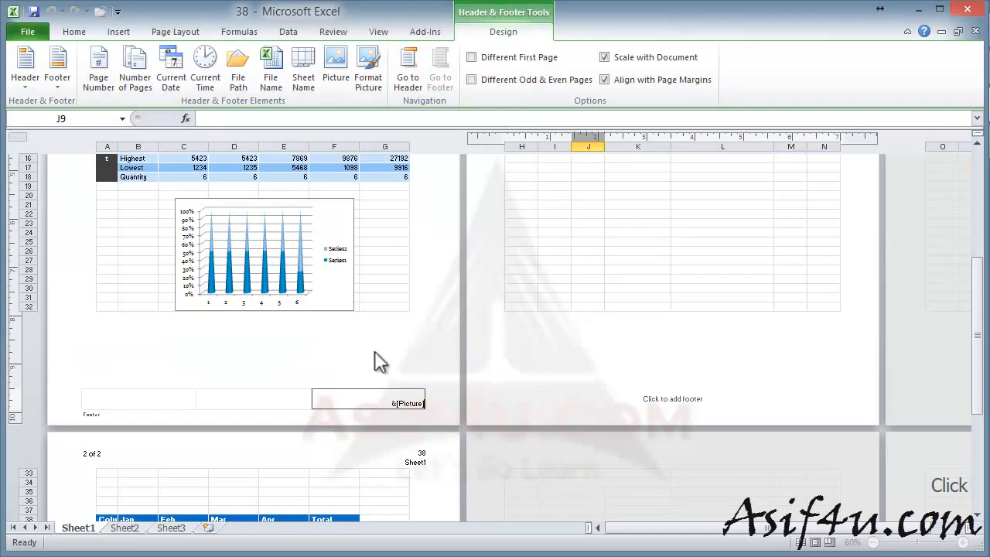
click(444, 380)
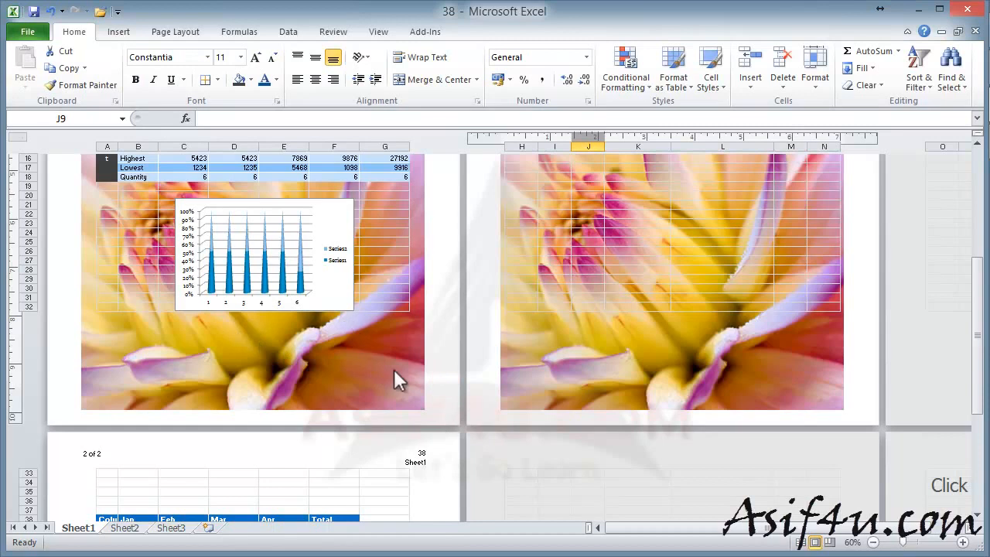
Set the footer picture's height to 0.5" using Format Picture
click(402, 397)
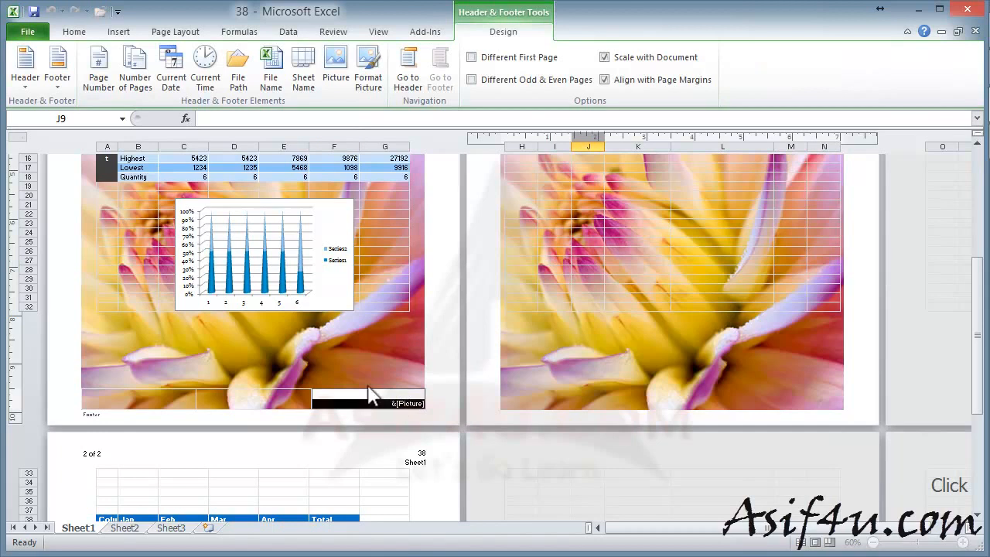
click(368, 77)
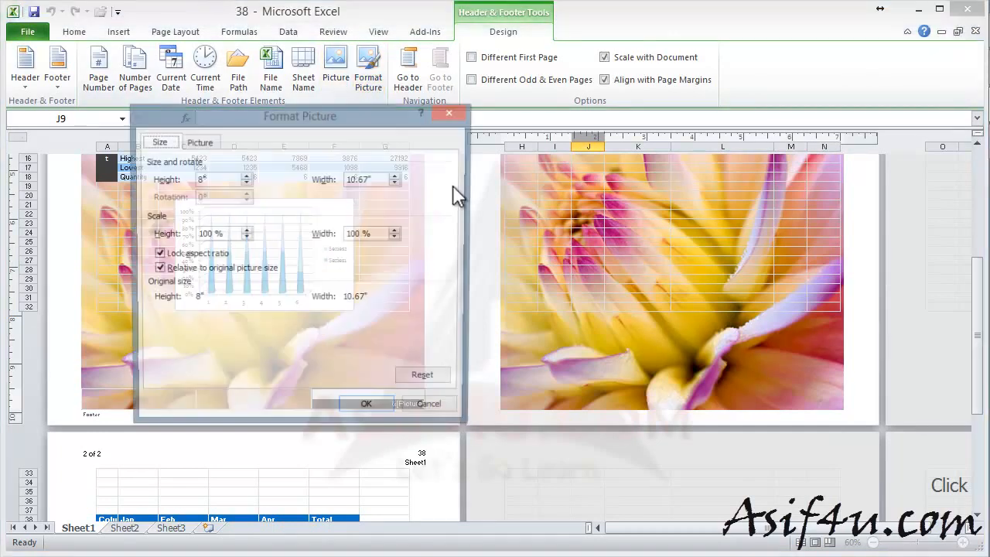
click(207, 179)
drag(208, 180, 121, 181)
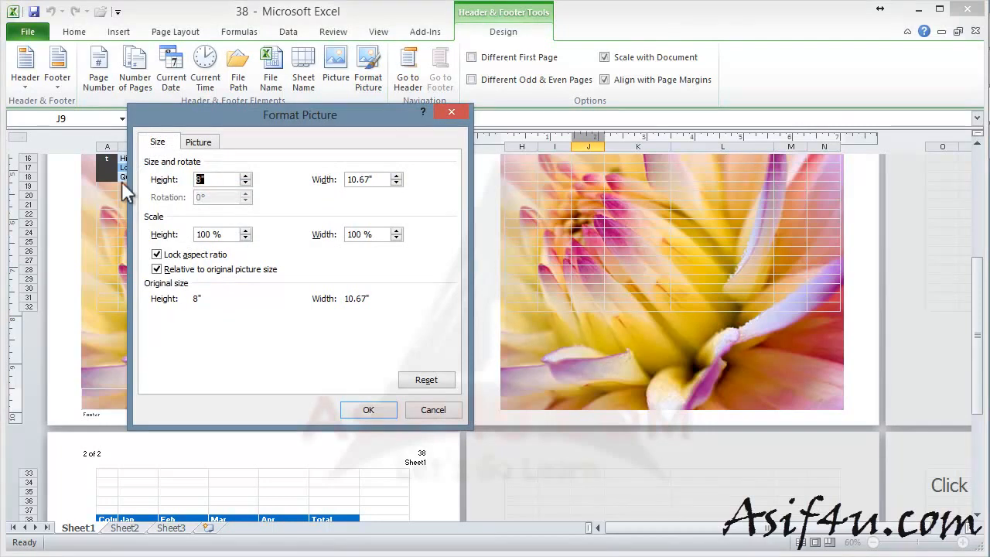
text(0.5")
click(354, 414)
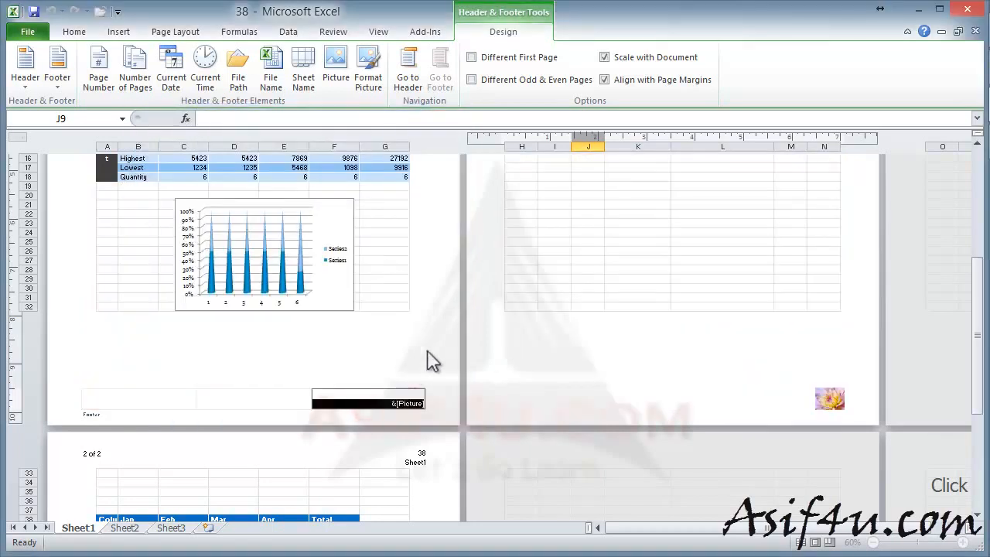
click(437, 356)
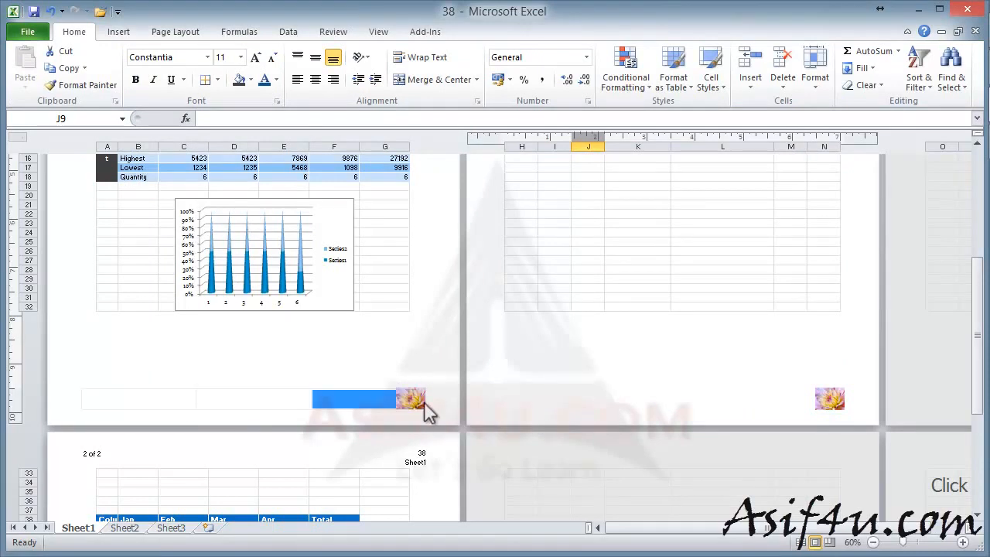
Insert the current date in the center header section and open the print preview
scroll(338, 351, up, 1)
scroll(338, 351, up, 3)
scroll(332, 346, down, 15)
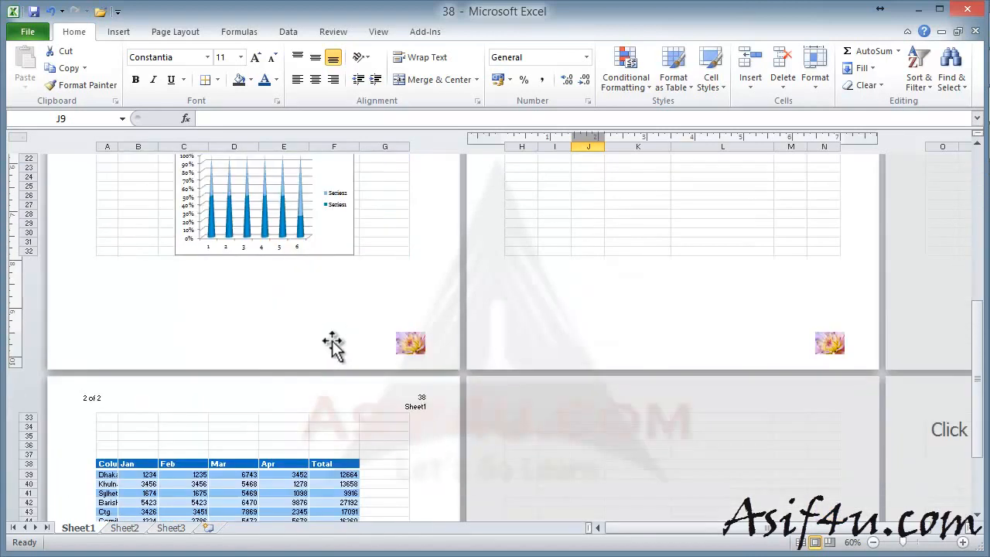
scroll(333, 346, up, 15)
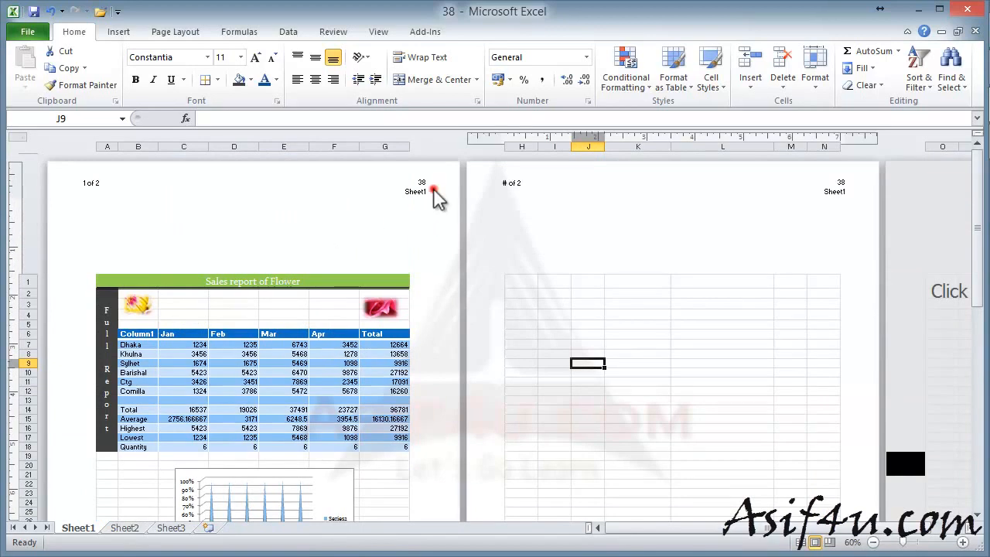
click(404, 188)
click(287, 186)
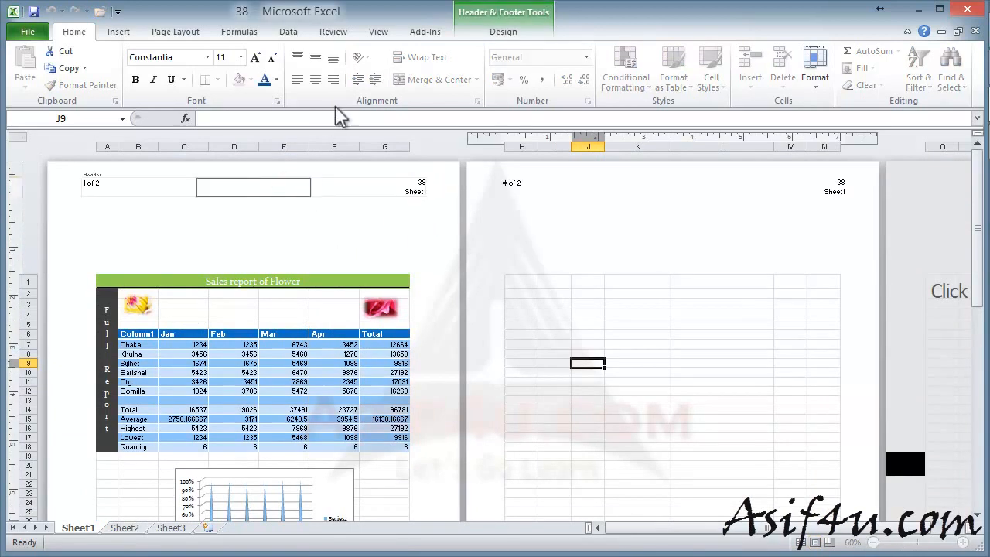
click(499, 31)
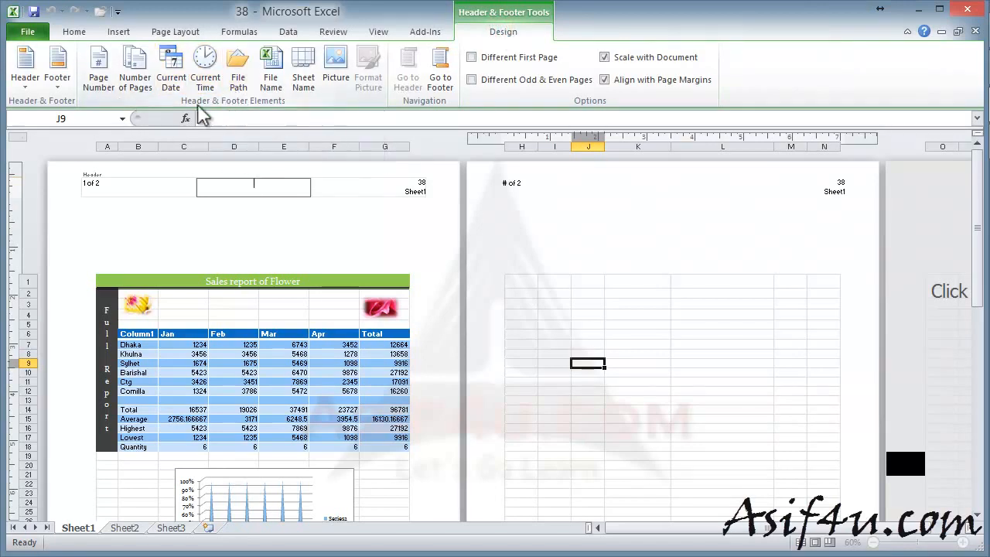
click(254, 184)
click(172, 85)
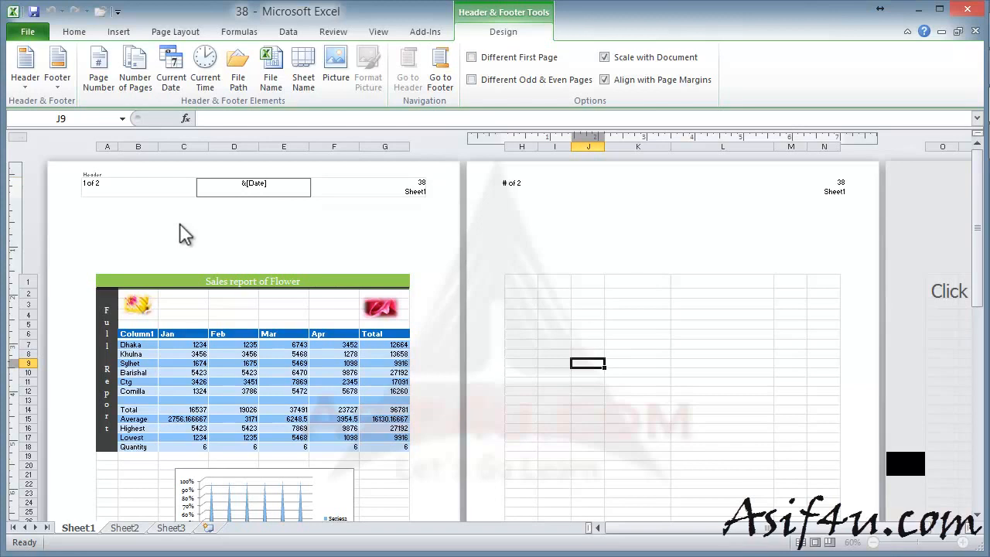
click(295, 229)
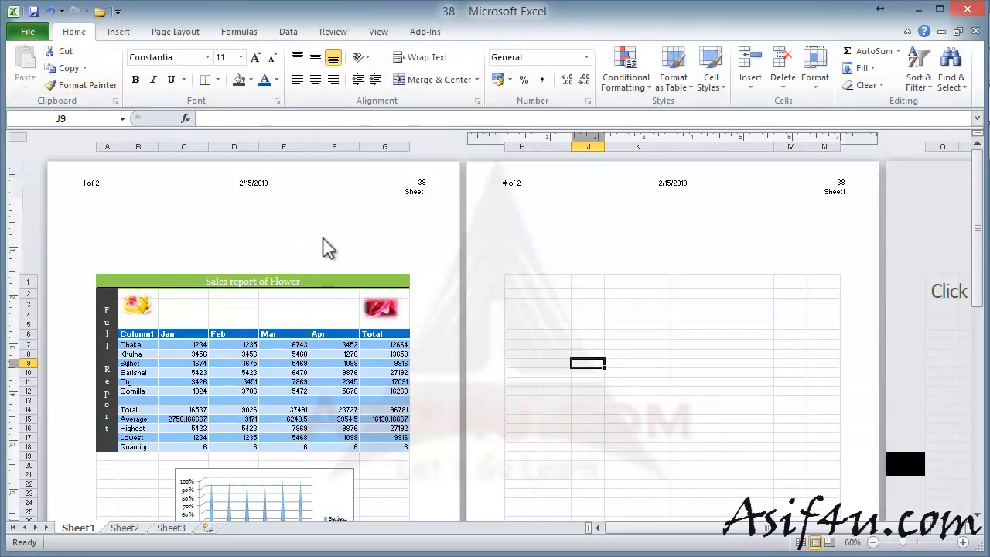
key(ctrl+p)
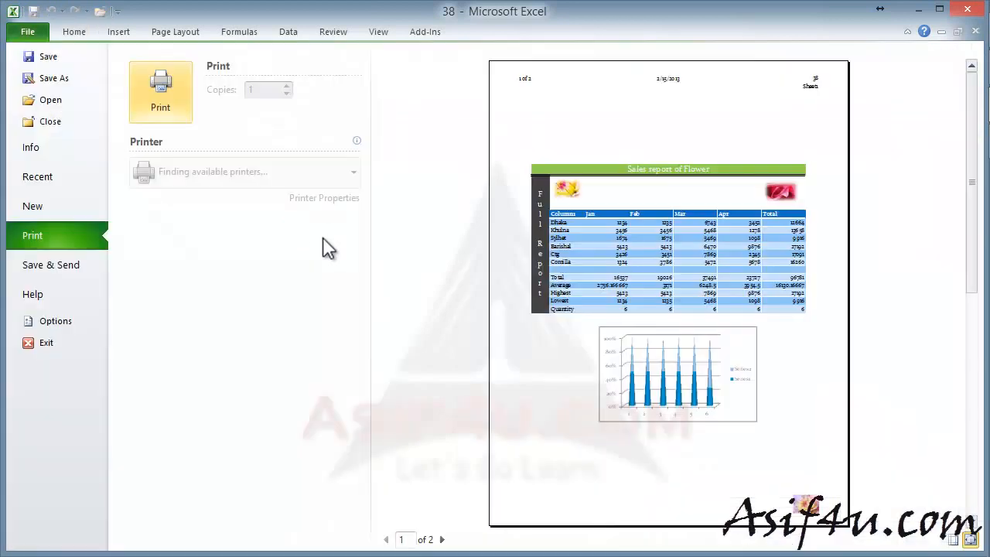